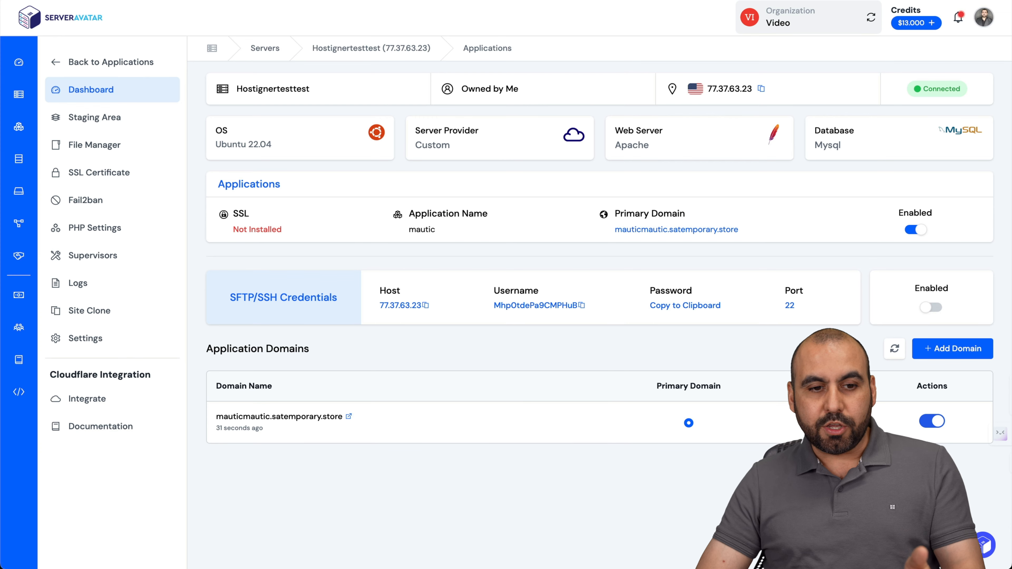
Leave the mautic application's page and return to the ServerAvatar servers list.
left_click(19, 93)
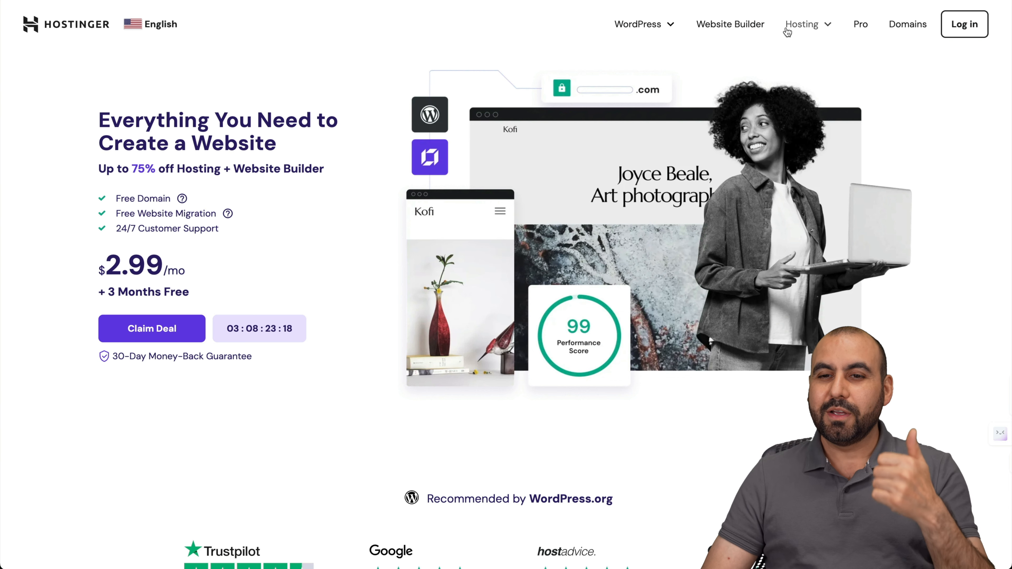
Choose the KVM 2 plan from Hostinger's VPS Hosting pricing cards.
left_click(801, 25)
left_click(764, 146)
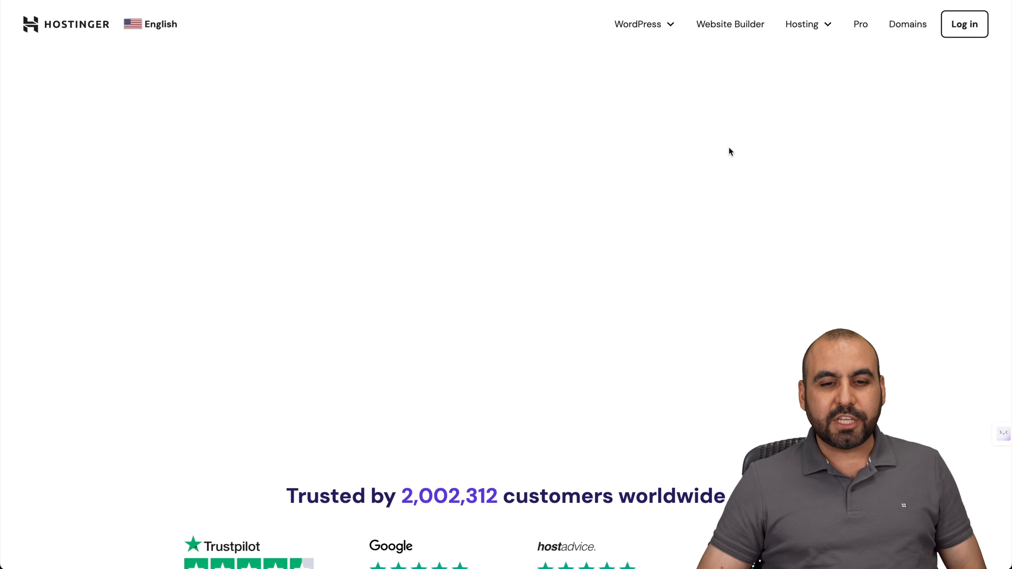
scroll(458, 500, "down", 8)
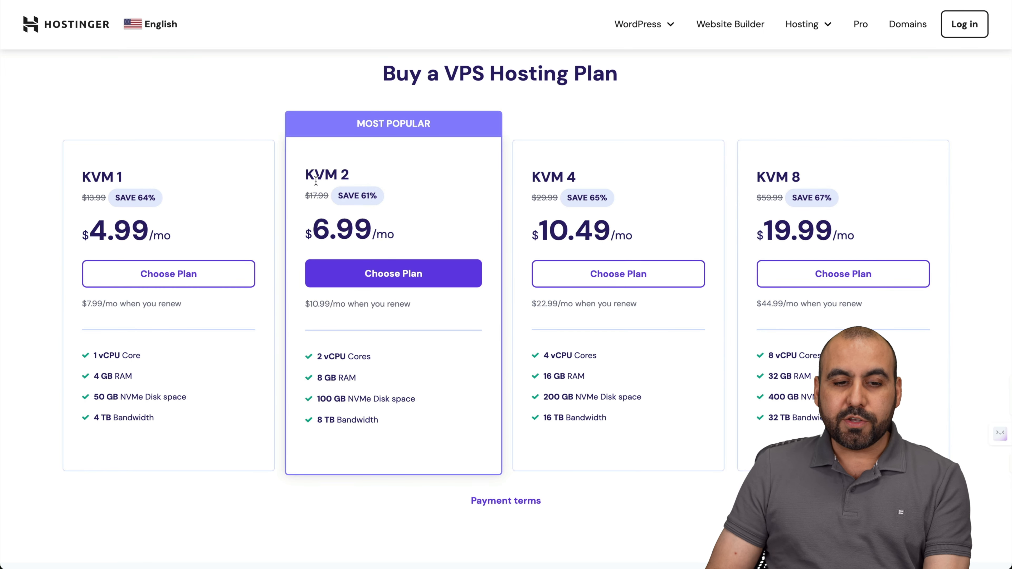
left_click(382, 274)
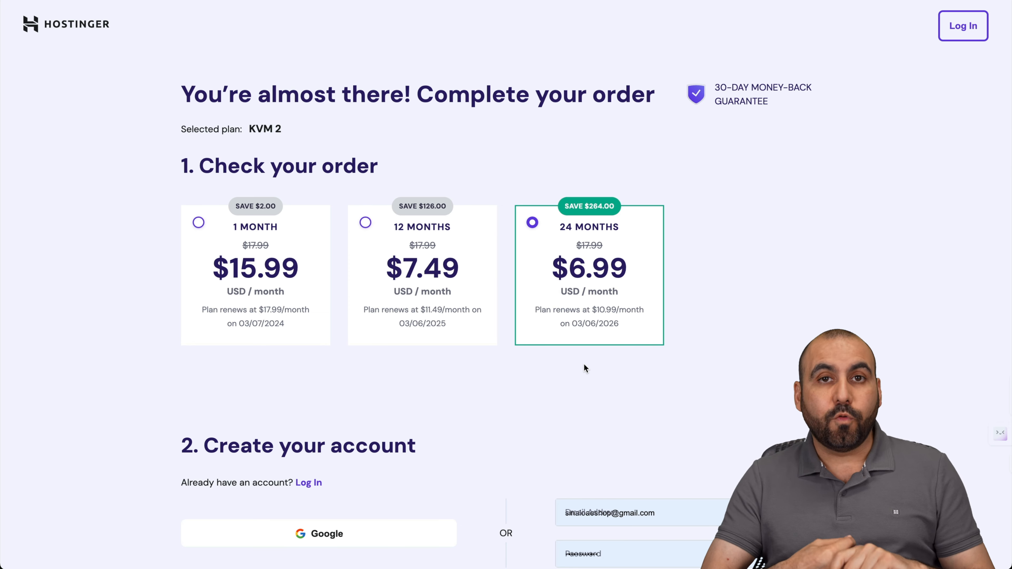
Apply coupon code SAASMASTER to the 24-month KVM 2 order, dropping the total to $150.98.
scroll(583, 364, "down", 15)
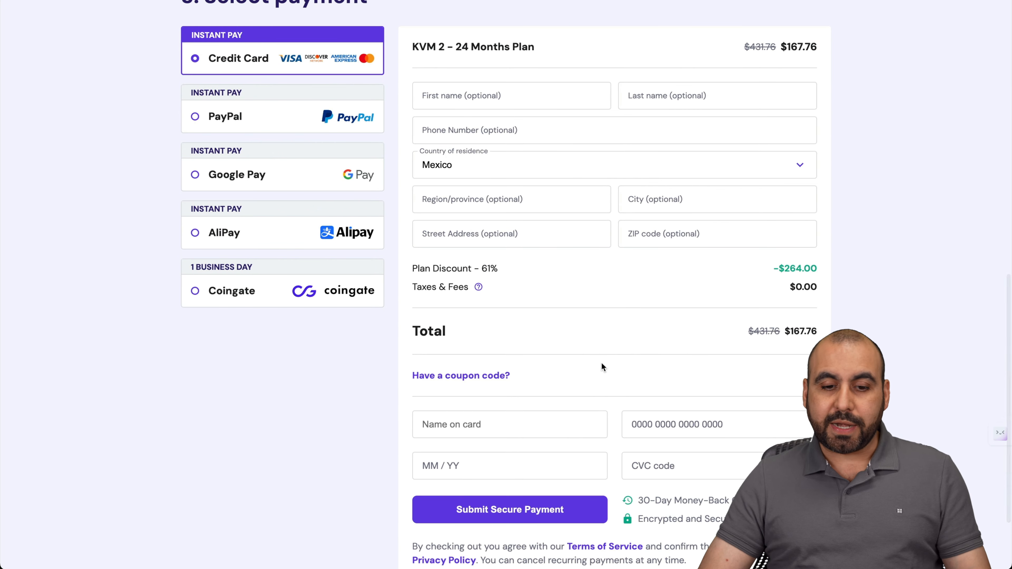
left_click(492, 379)
left_click(492, 401)
type("SAAS")
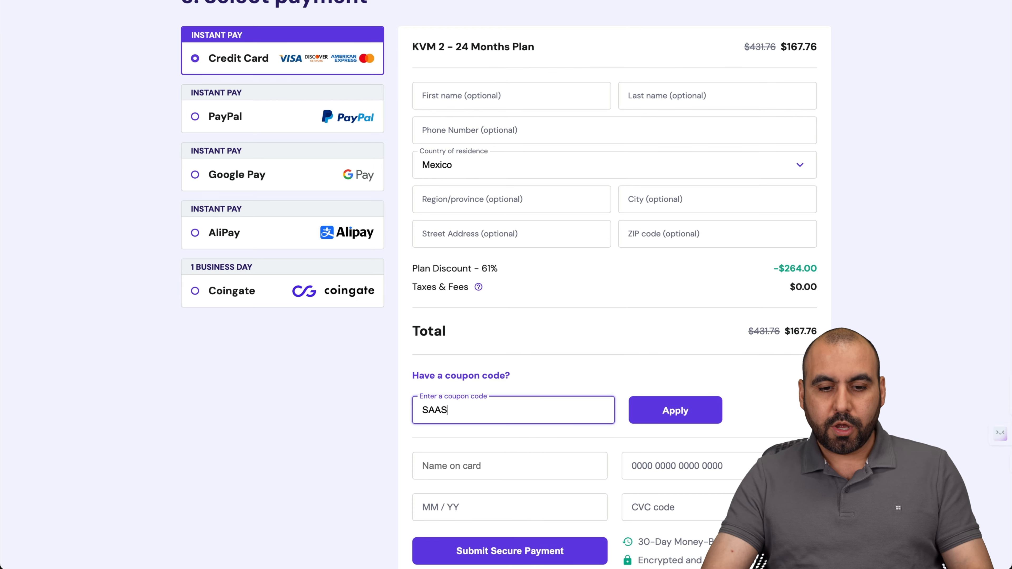
type("MASTER")
left_click(689, 417)
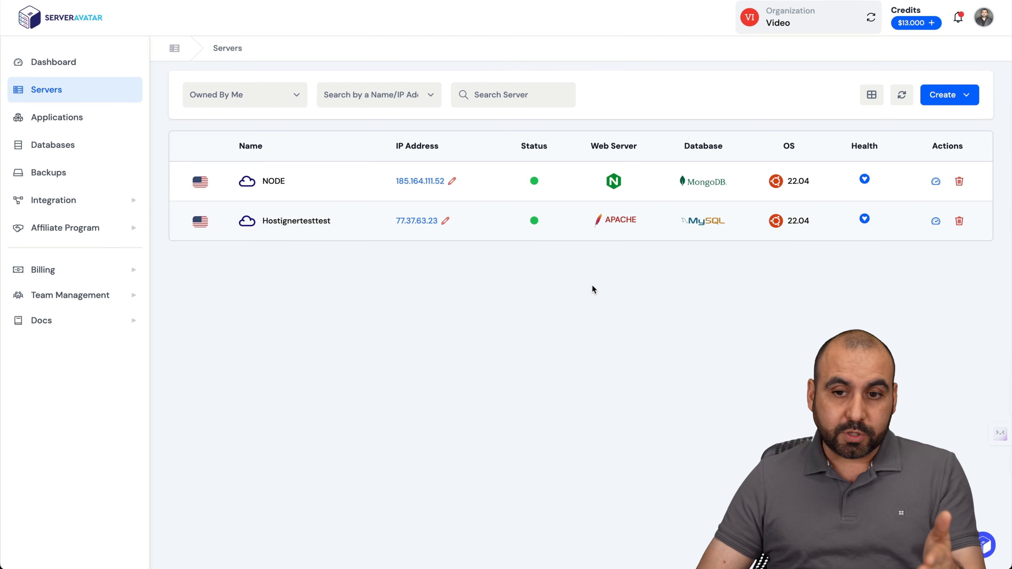
Preview the Connect a Server form, then open the Hostingertesttest server's panel.
left_click(949, 95)
left_click(937, 122)
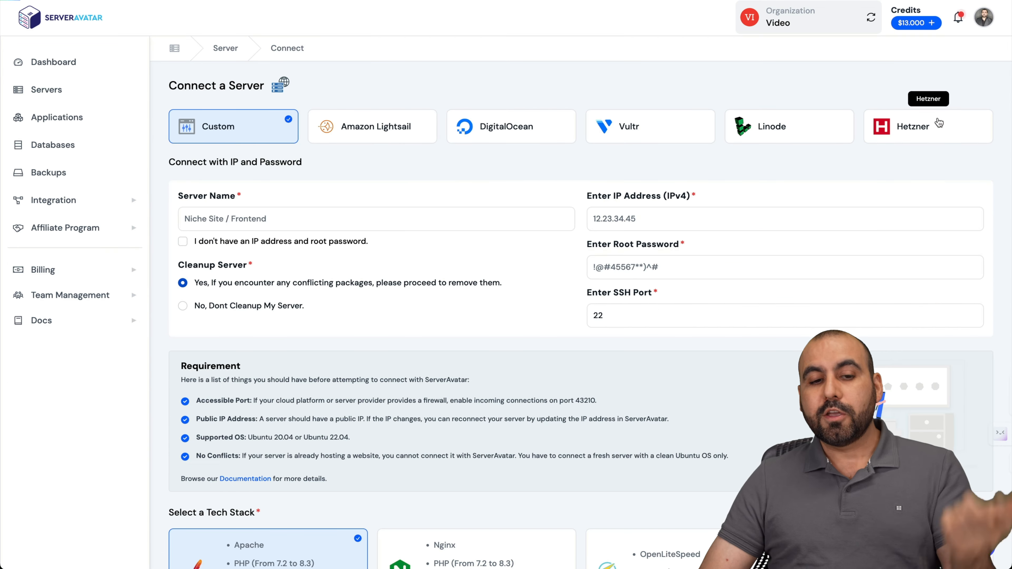
scroll(715, 245, "down", 6)
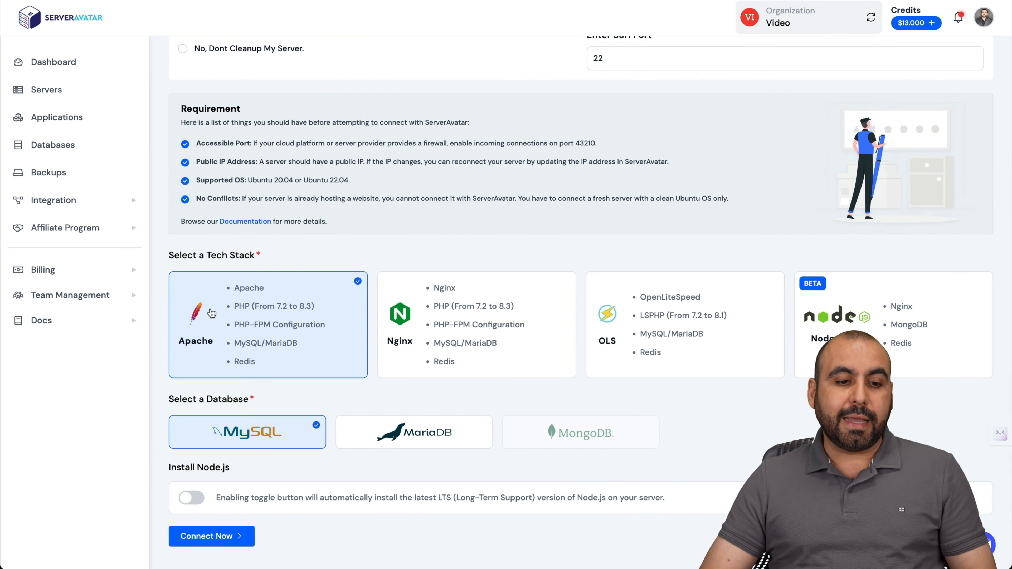
scroll(566, 334, "left", 5)
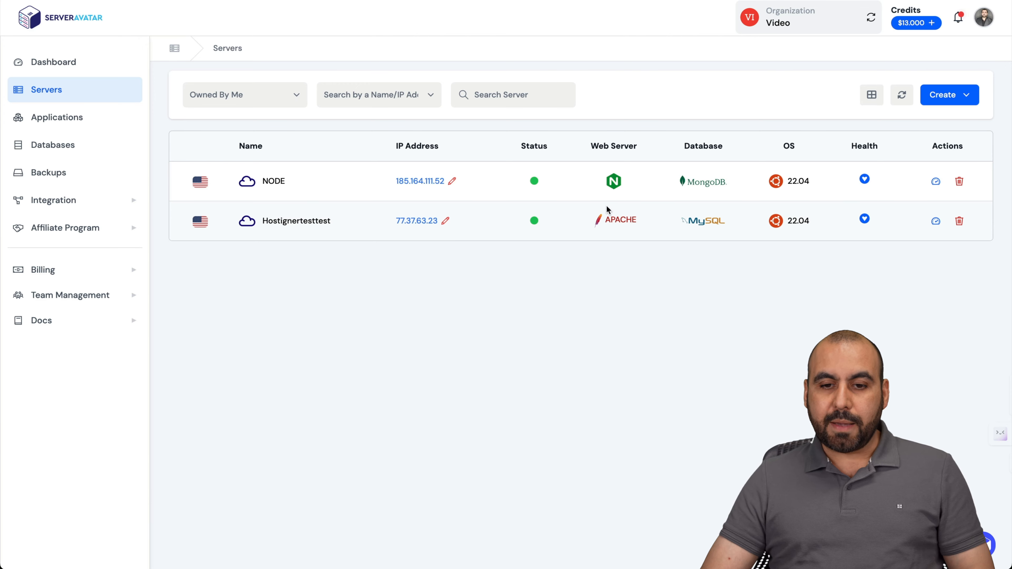
left_click(288, 224)
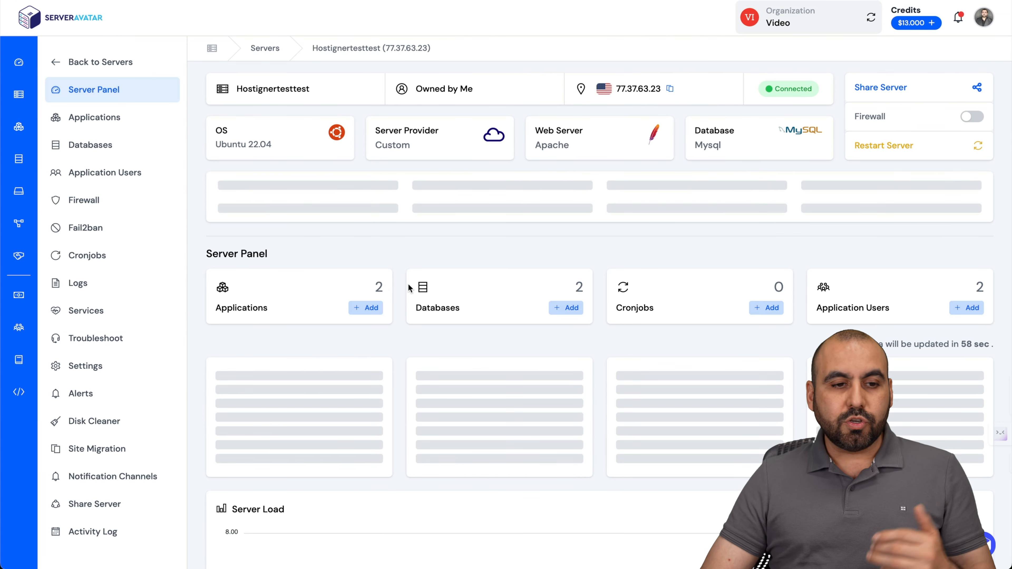
Start a new application on Hostingertesttest and name it mauticvideo.
left_click(132, 124)
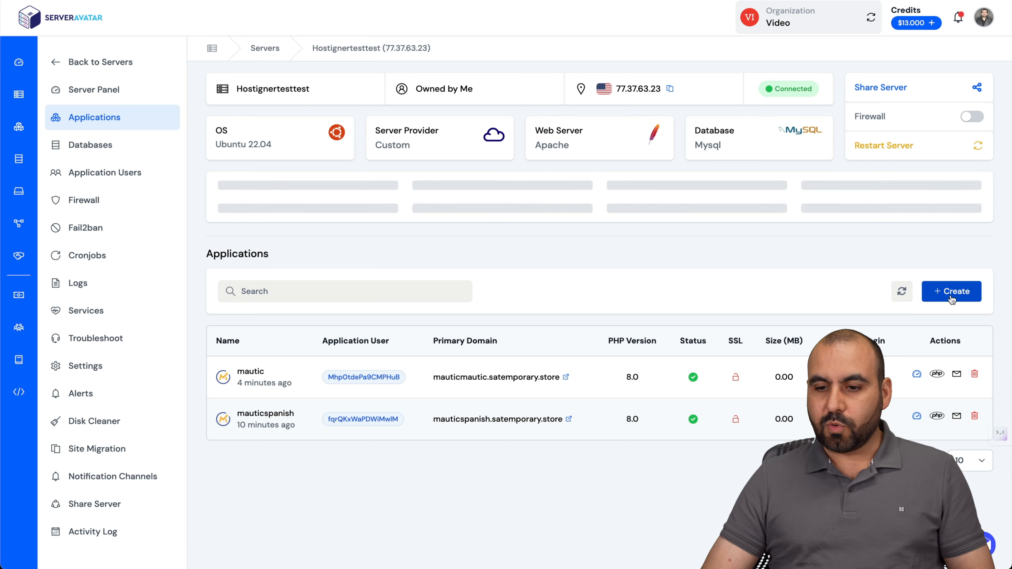
left_click(950, 292)
scroll(481, 297, "down", 3)
left_click(371, 199)
type("mauticvideo")
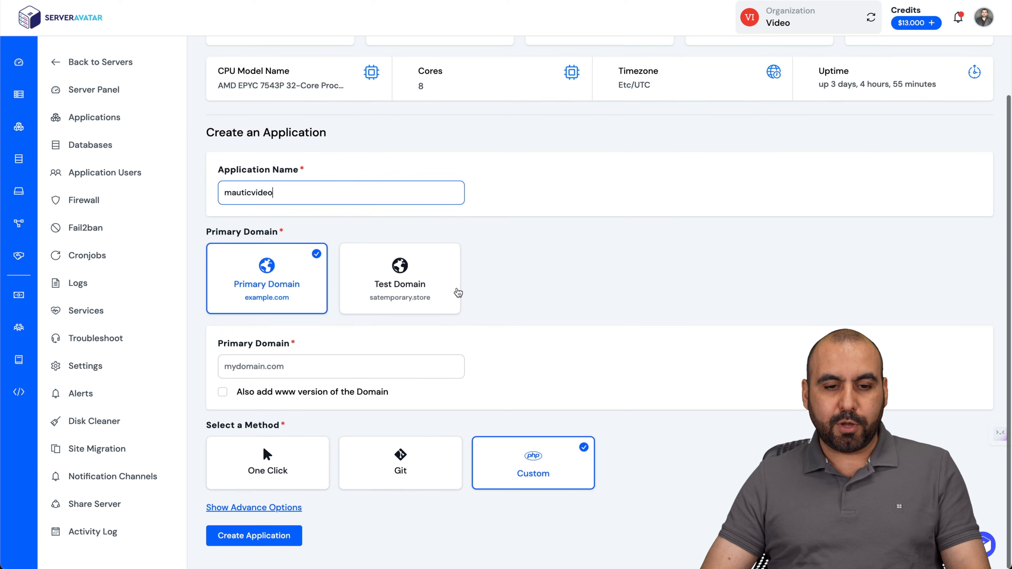
Use the test domain mauticvideo.satemporary.store with the One Click install method.
left_click(433, 294)
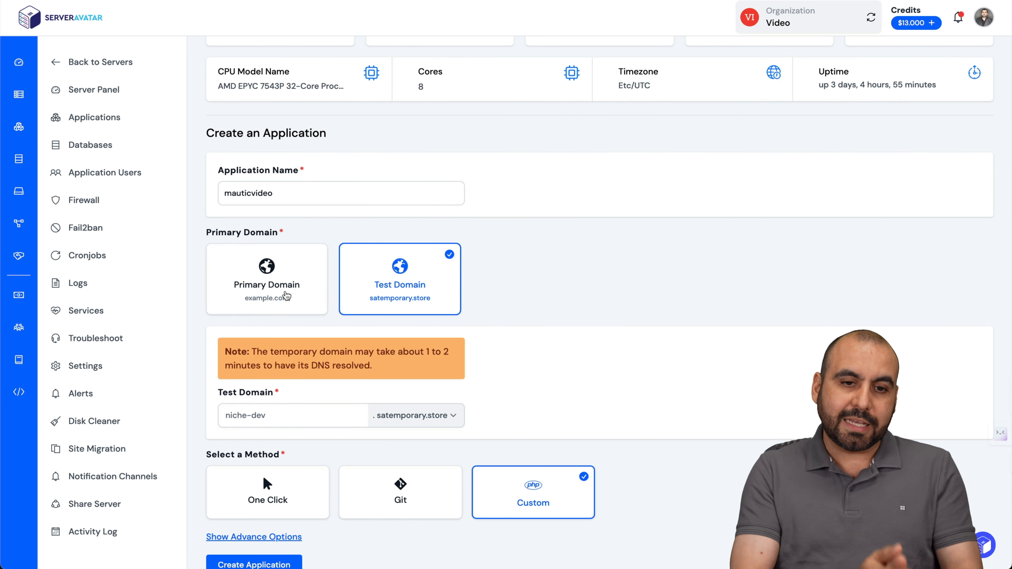
scroll(287, 296, "down", 1)
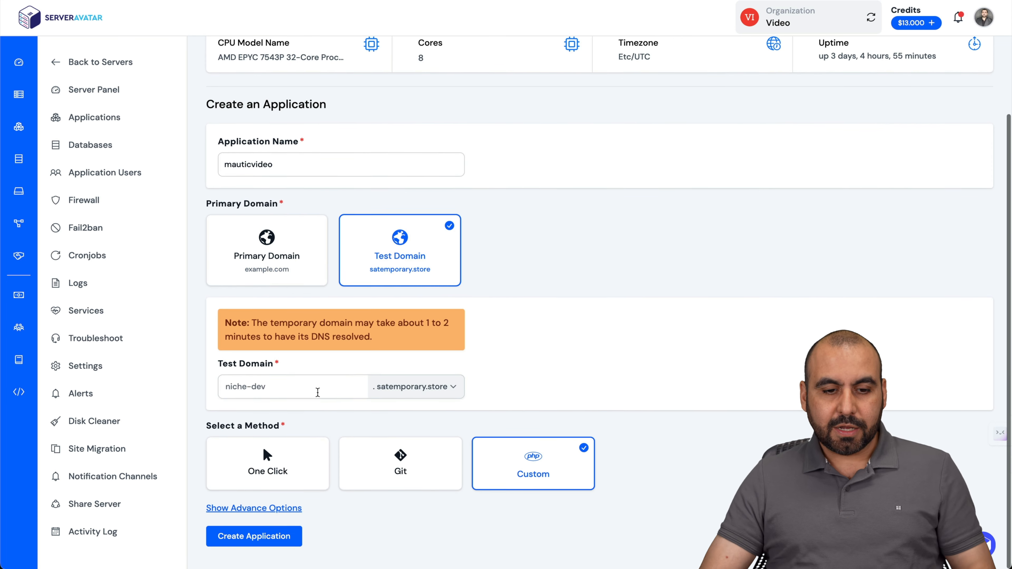
left_click(317, 389)
type("mauticvideo")
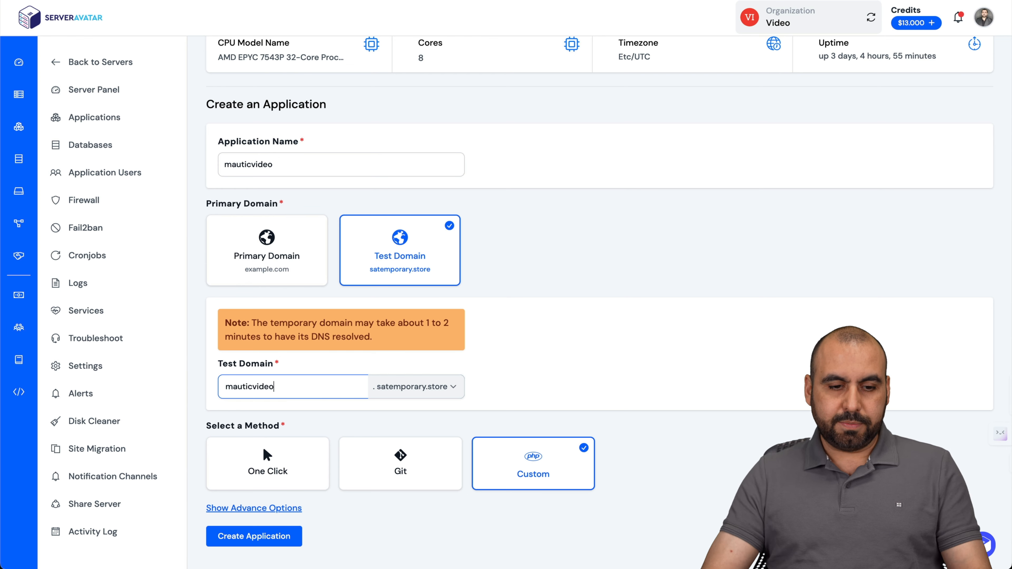
left_click(304, 458)
scroll(358, 399, "down", 5)
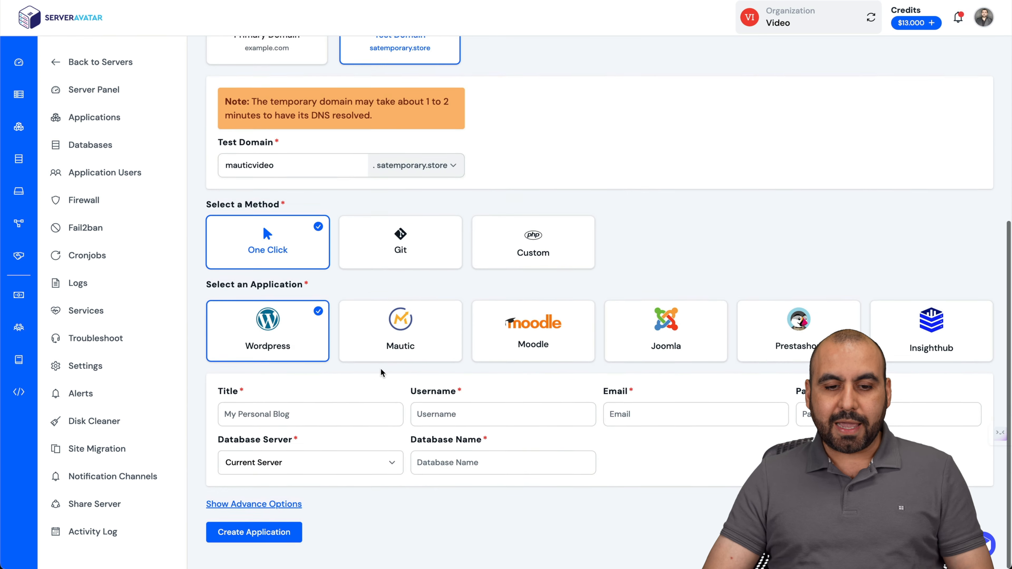
Select Mautic, fill in the admin's name, username and e-mail, and create the application.
left_click(389, 347)
scroll(390, 373, "down", 4)
left_click(293, 289)
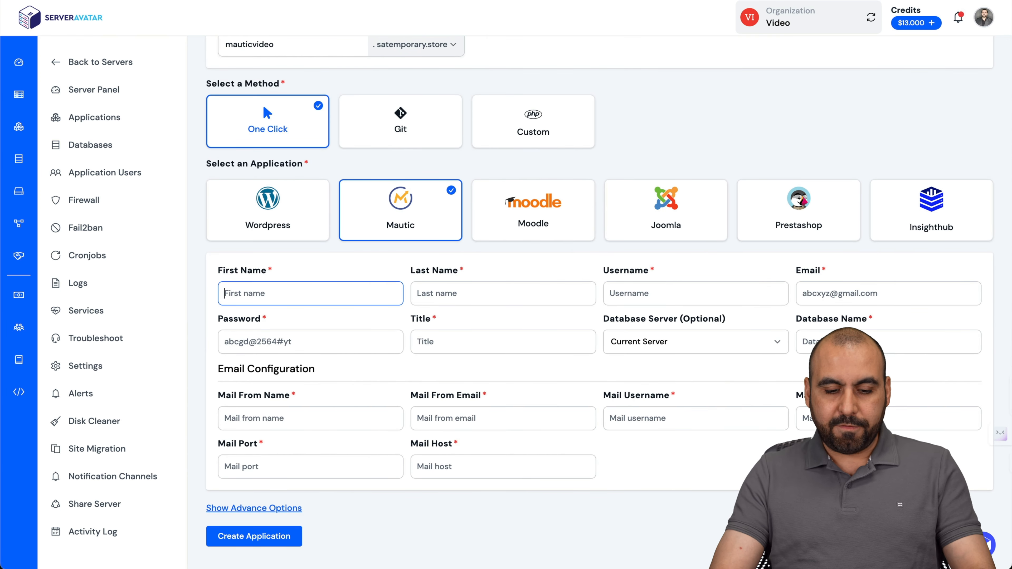
key("Tab")
key("Tab")
type("mautic")
key("Tab")
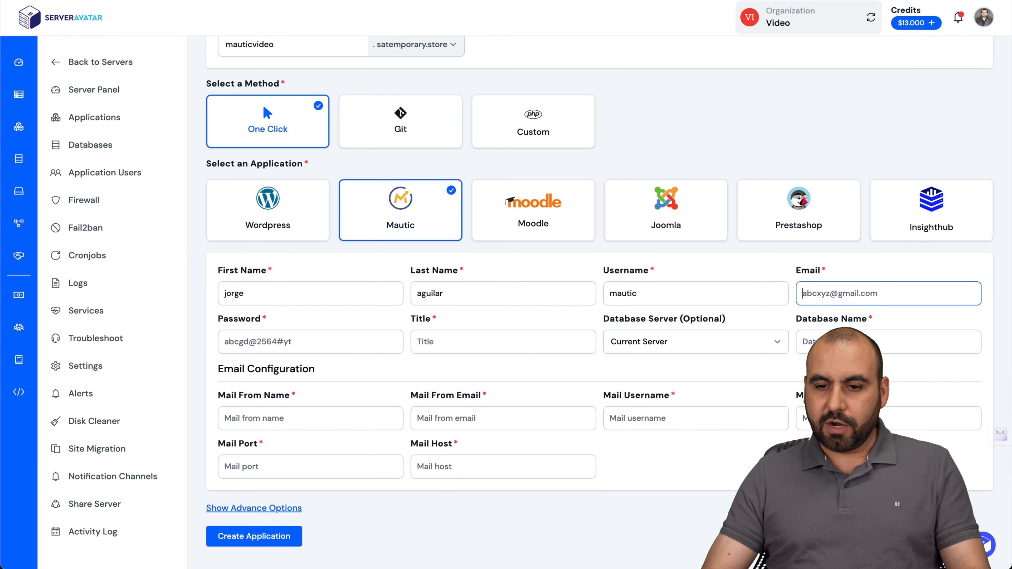
key("Tab")
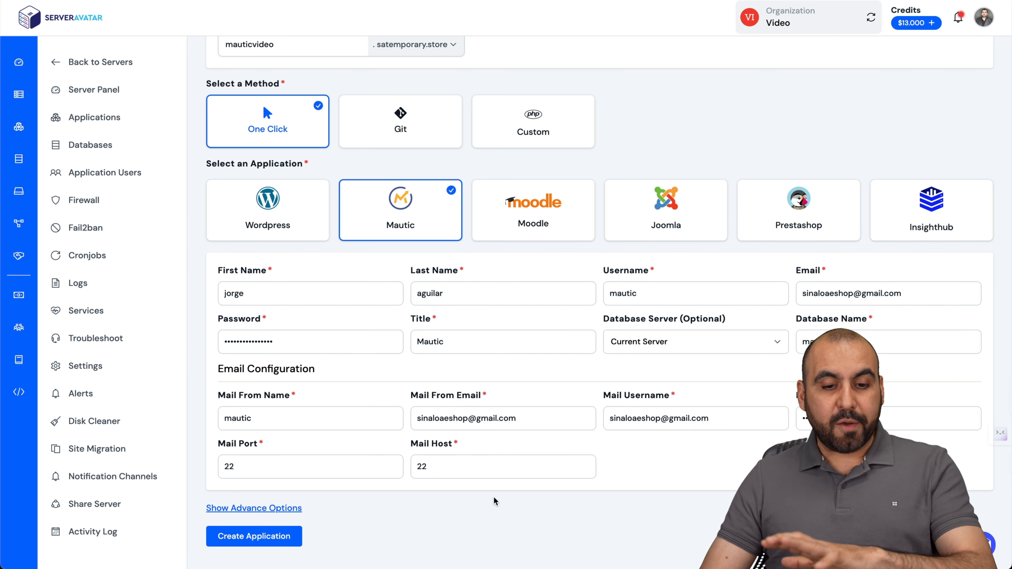
left_click(264, 536)
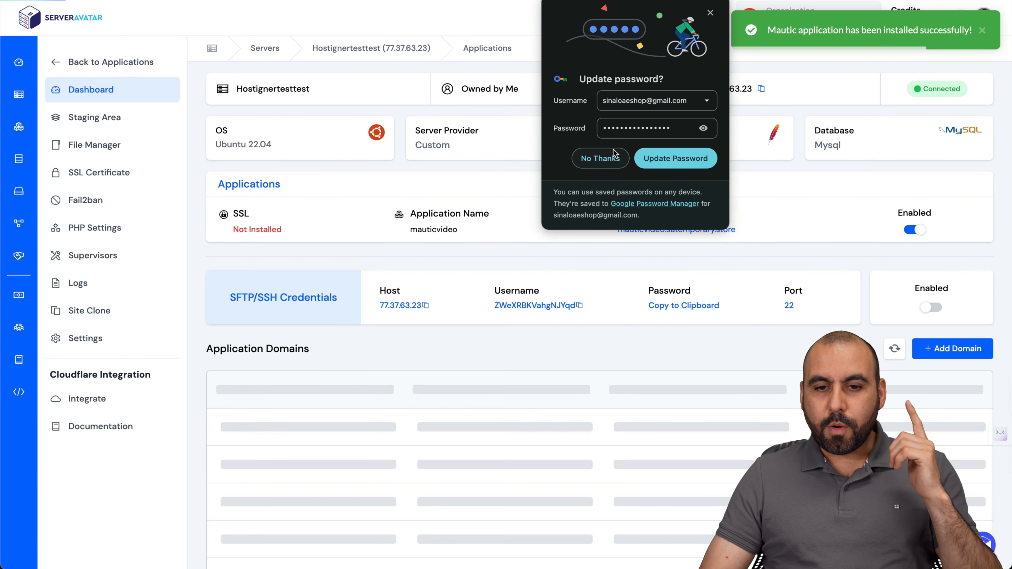
Decline Chrome's Update password prompt.
left_click(601, 158)
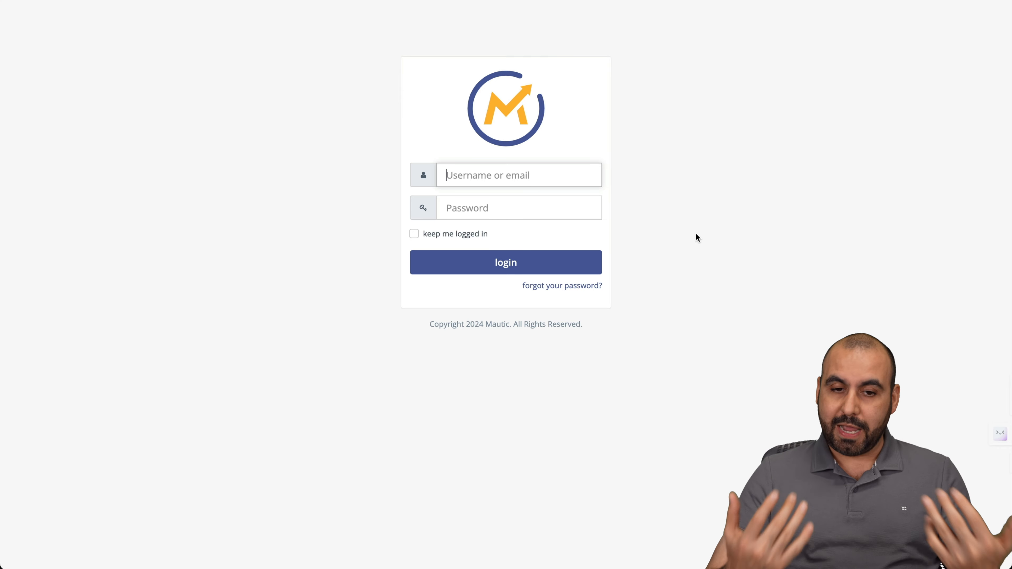
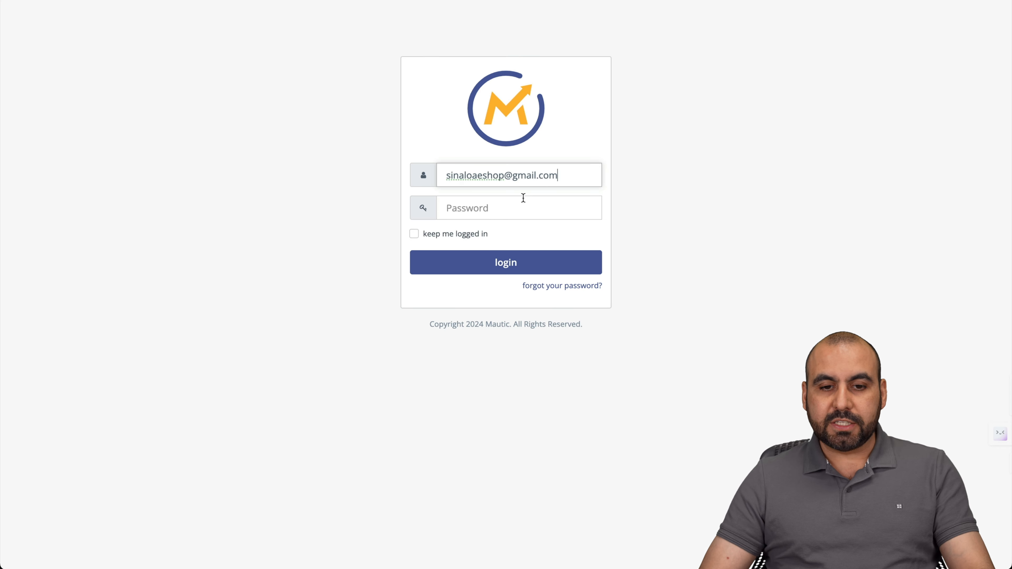
Log in to Mautic with the admin e-mail and account password, then open Configuration.
left_click(523, 201)
key("super+v")
left_click(531, 264)
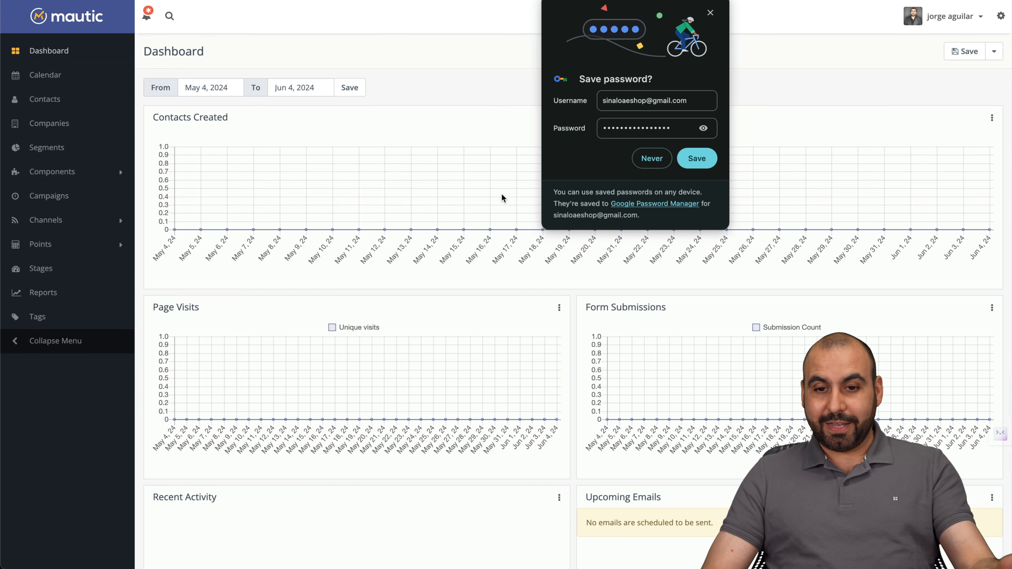
left_click(652, 159)
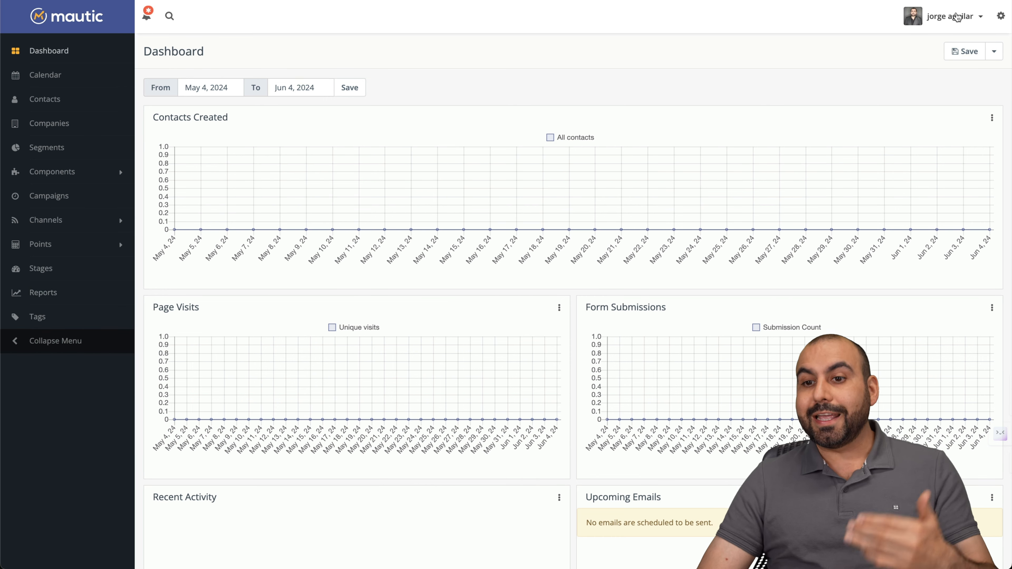
left_click(1001, 16)
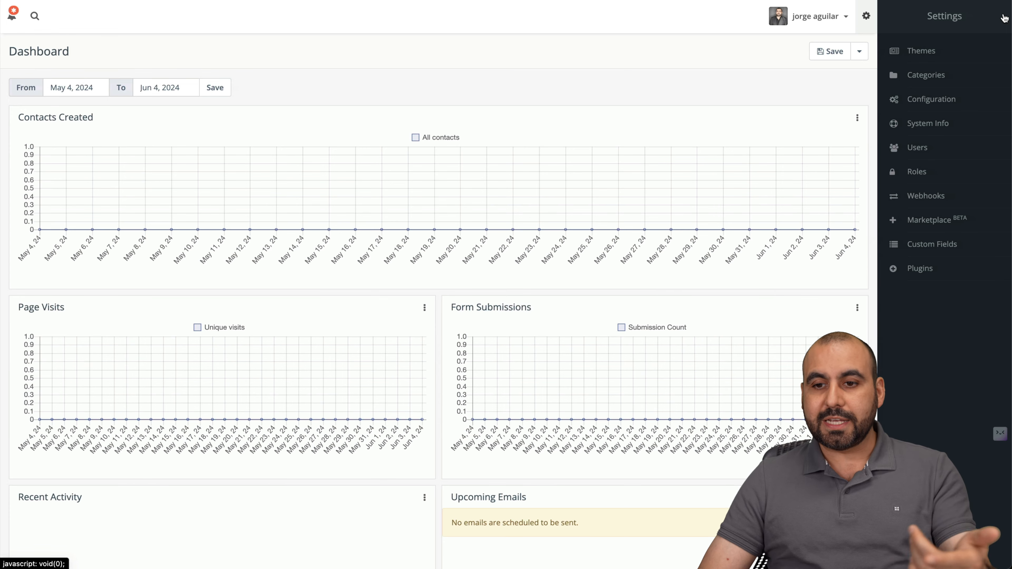
left_click(931, 101)
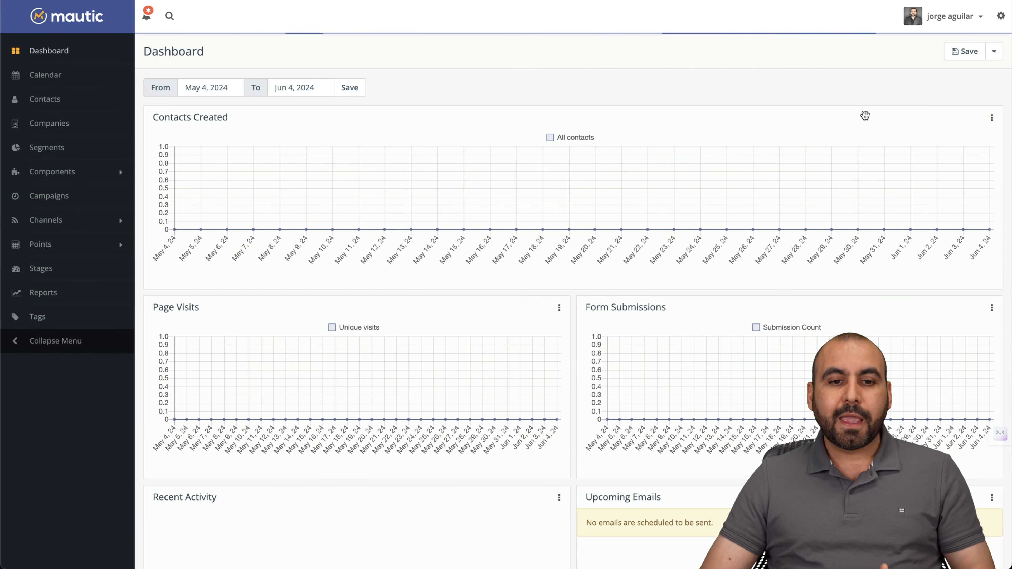